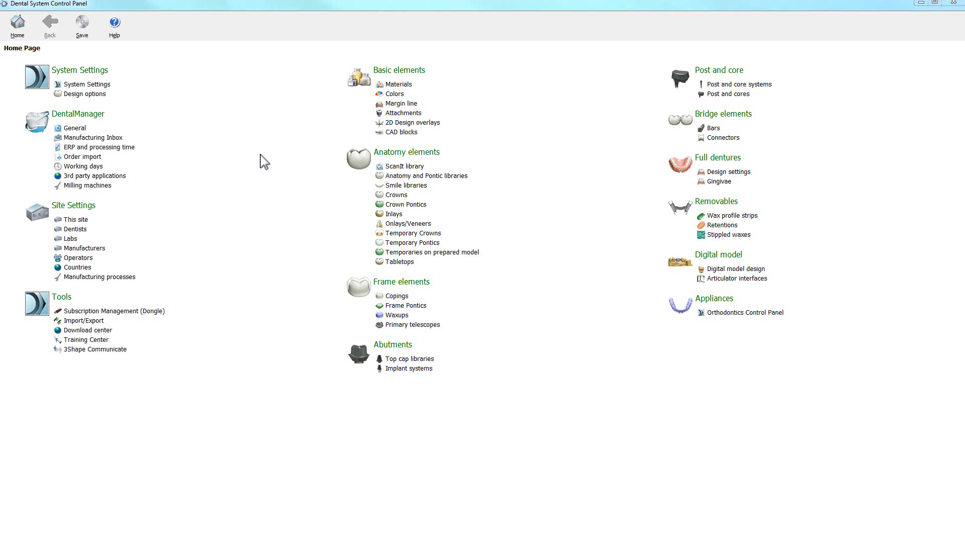
Add a new entry to the materials list and change its ID to New Zircon Material
left_click(398, 85)
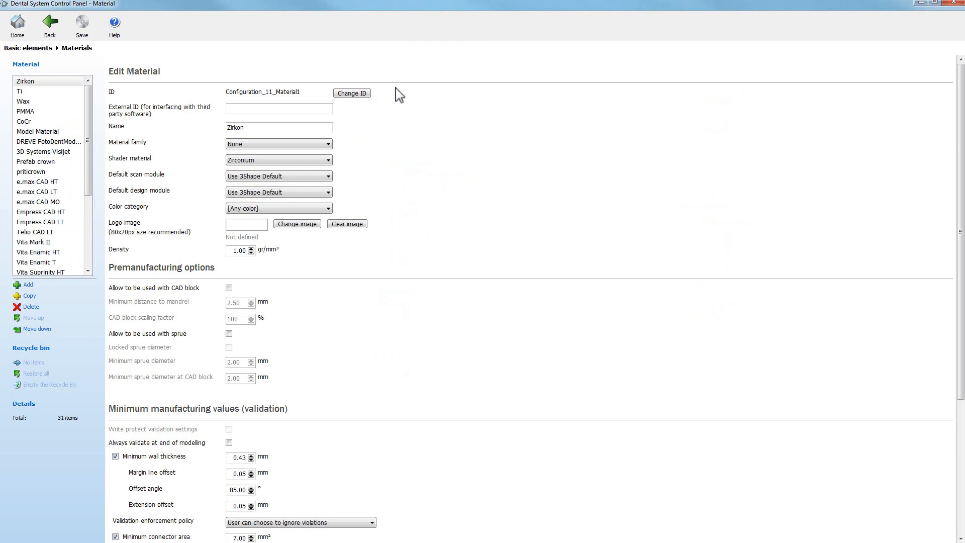
left_click(27, 285)
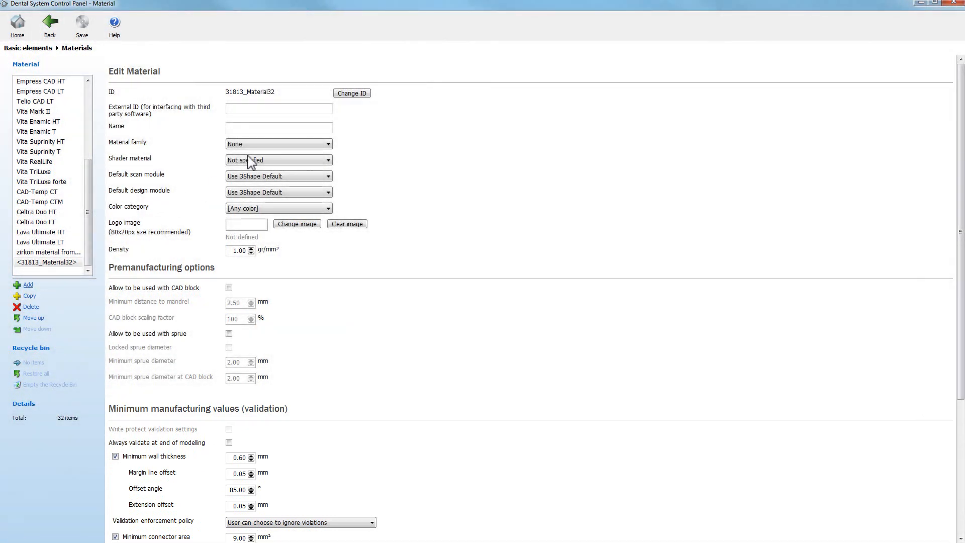
left_click(354, 94)
type("N")
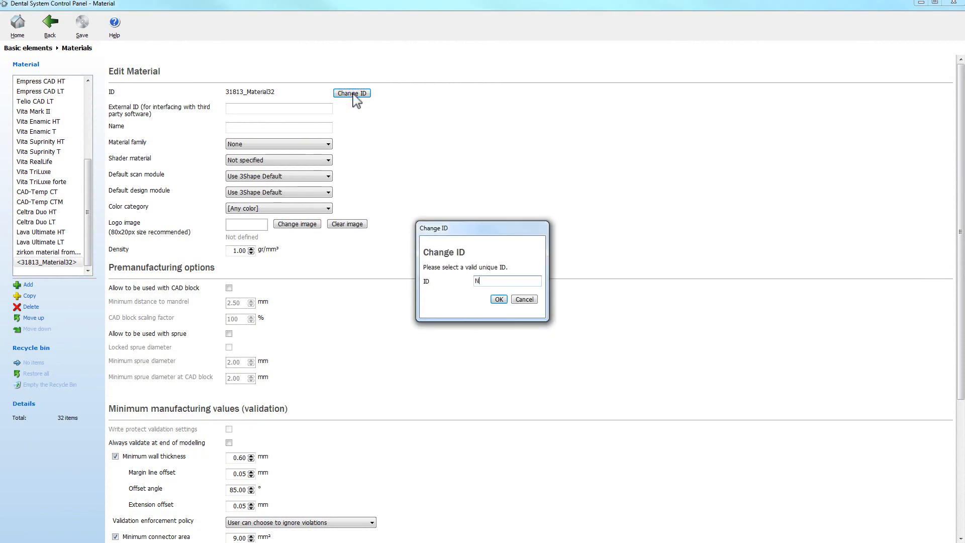
type("ew Zircon Material")
left_click(499, 299)
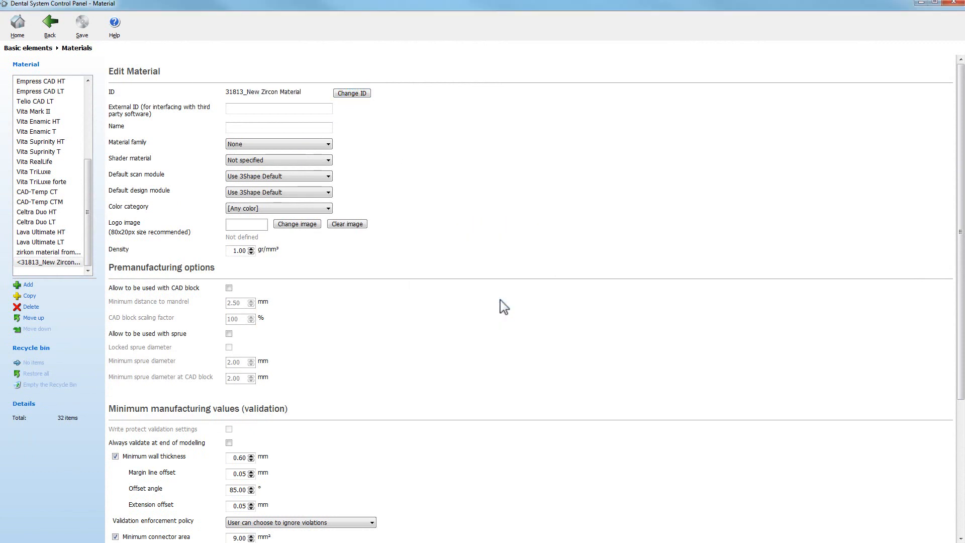
Fill in the material's external ID and name as New Zircon Material
left_click(312, 129)
type("New Zircon Material")
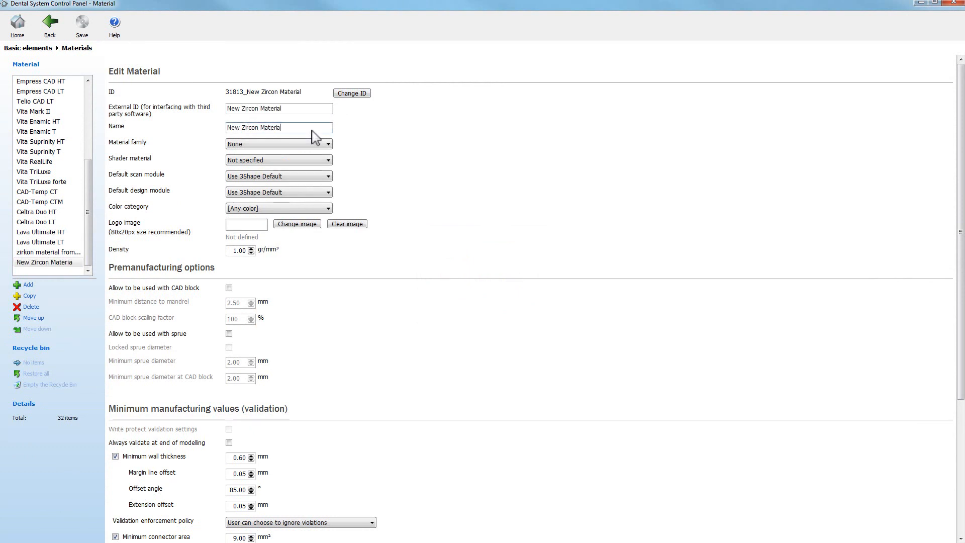
Set the material family to Zirconia and the default scan module to ScanIt Restoration
left_click(328, 145)
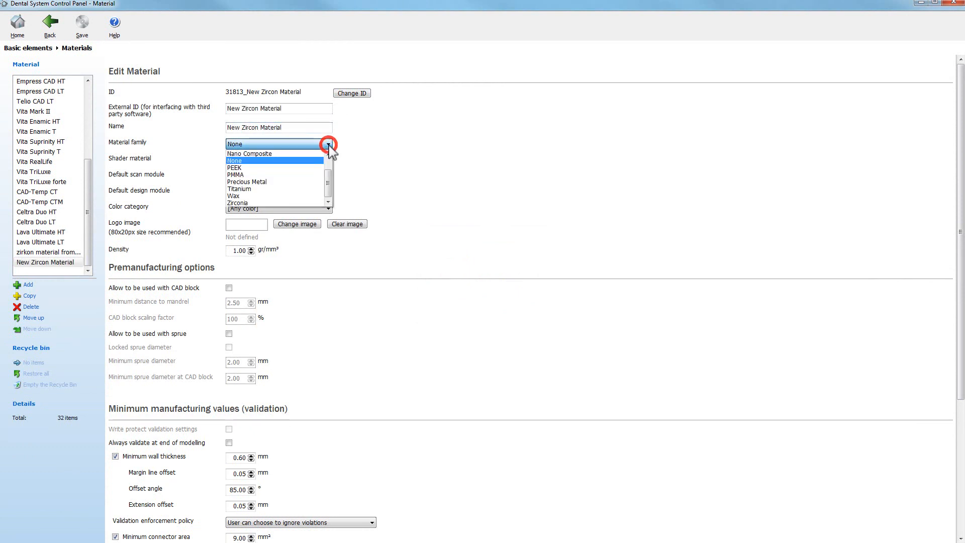
left_click(308, 202)
left_click(328, 176)
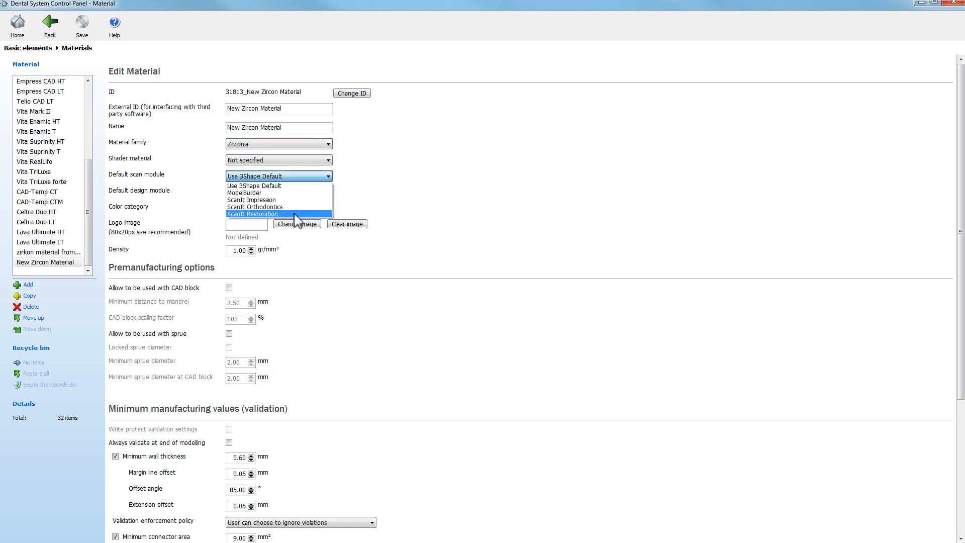
left_click(297, 214)
Set the default design module to DentalDesigner 2015 and the color category to Vita Classical
left_click(328, 193)
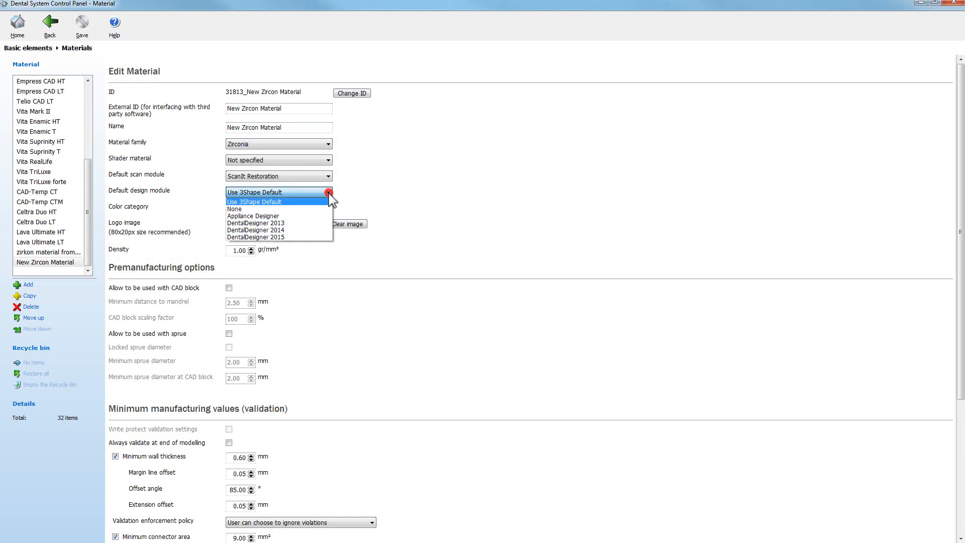
left_click(291, 236)
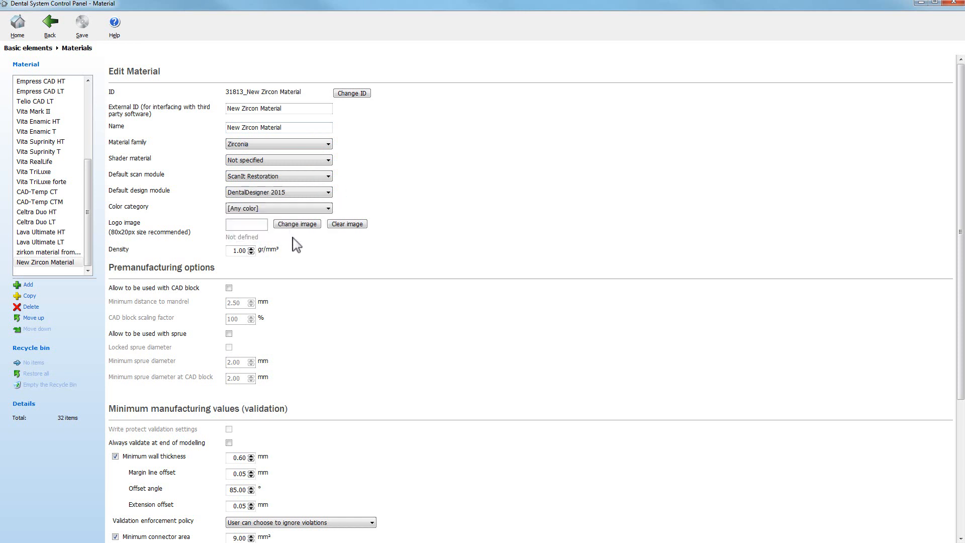
left_click(326, 211)
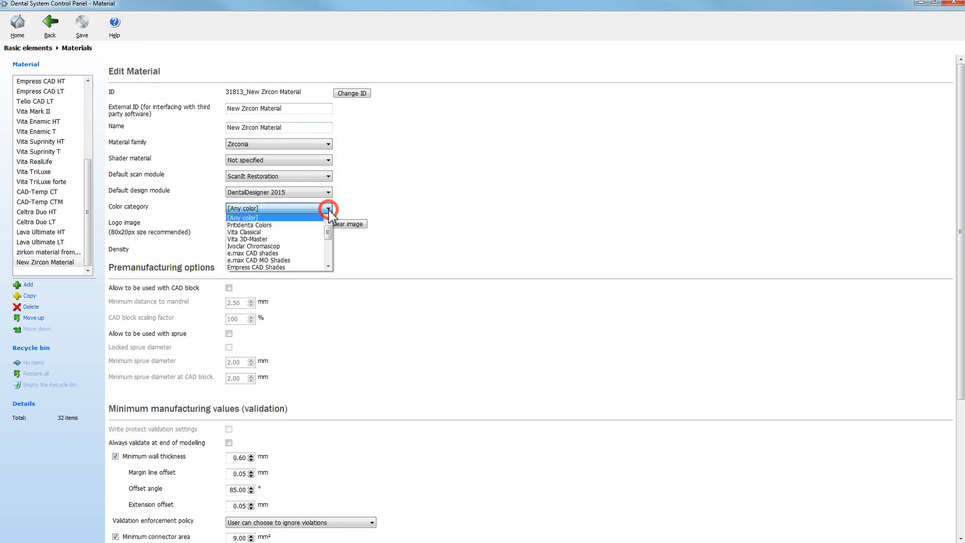
left_click(295, 231)
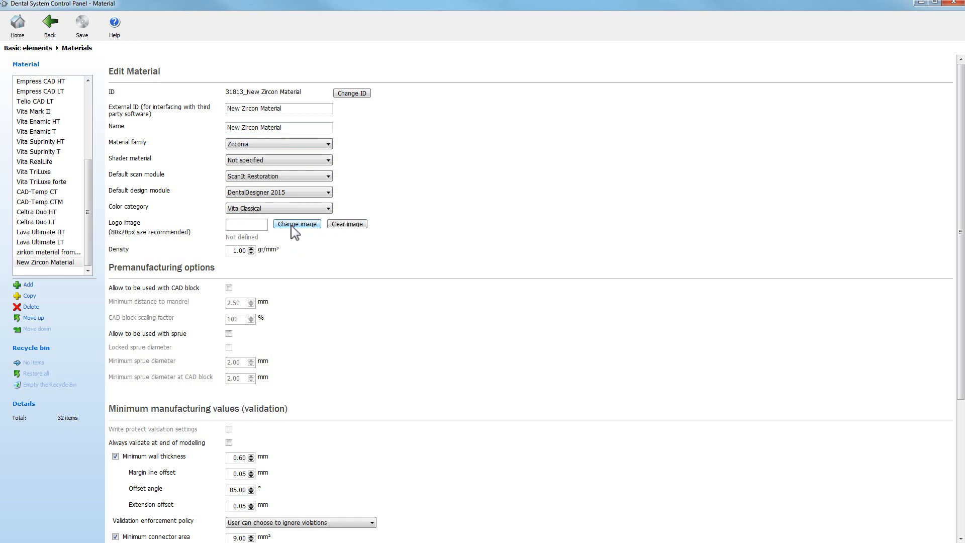
Allow the new material to be used with CAD blocks and sprues, and return to the home page
left_click(229, 288)
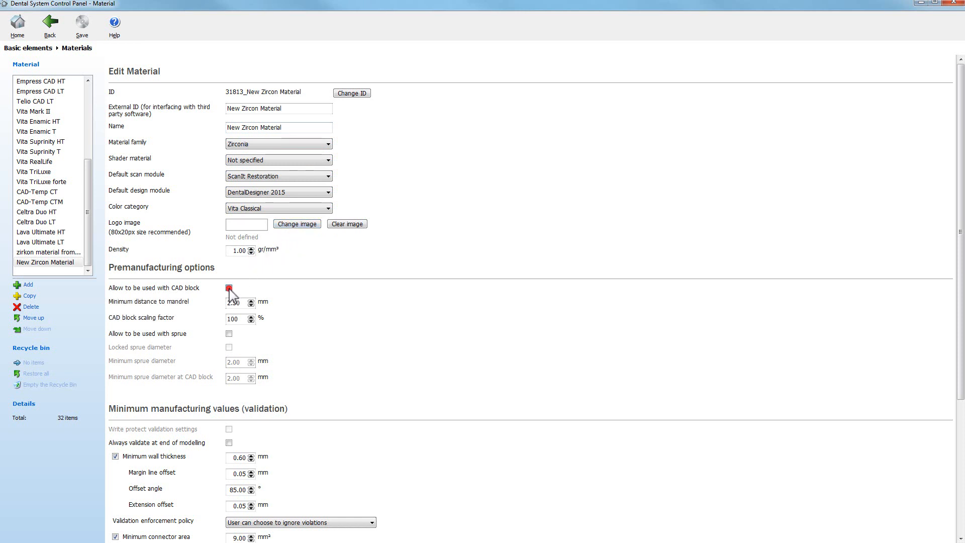
left_click(229, 333)
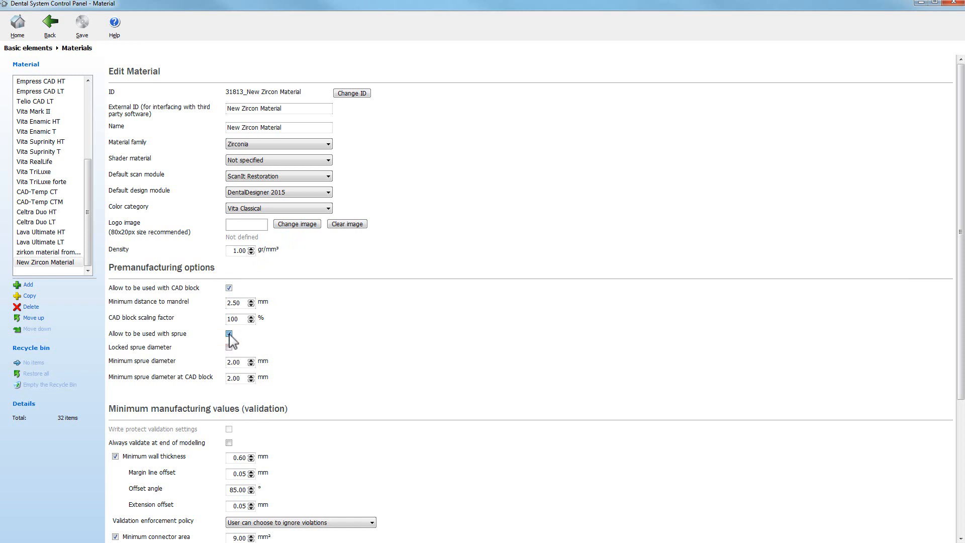
scroll(231, 341, "down", 3)
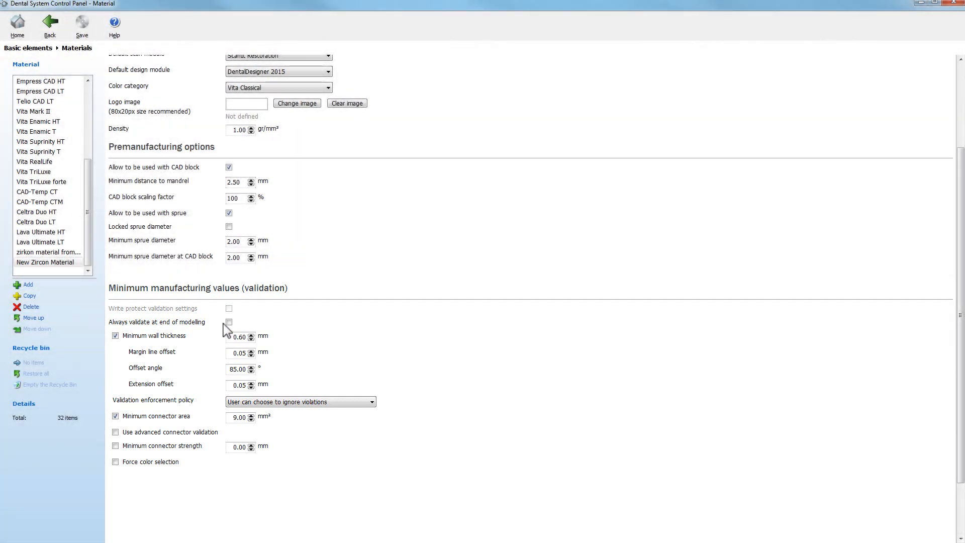
left_click(51, 28)
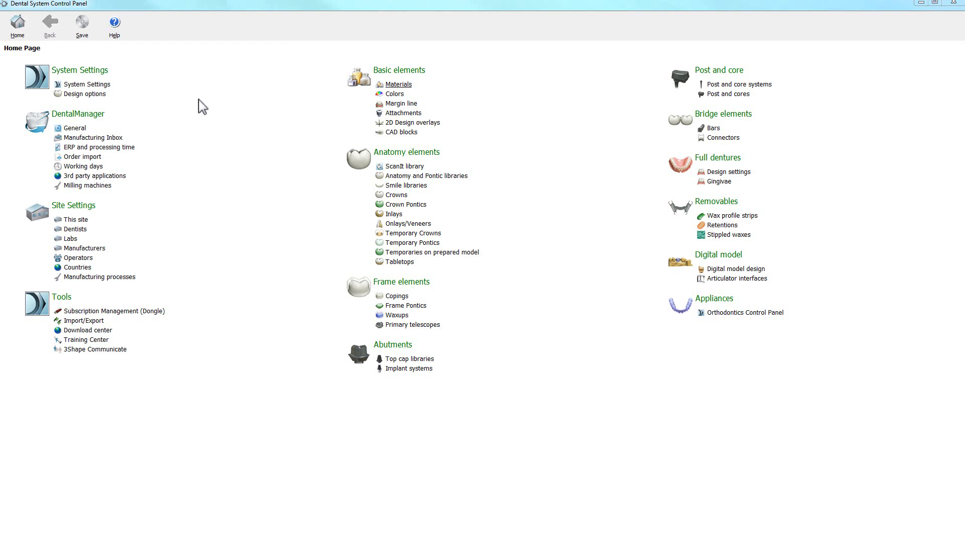
Add a crown entry with the ID New Zircon Mat. Crown, assigned to New Zircon Material
left_click(396, 196)
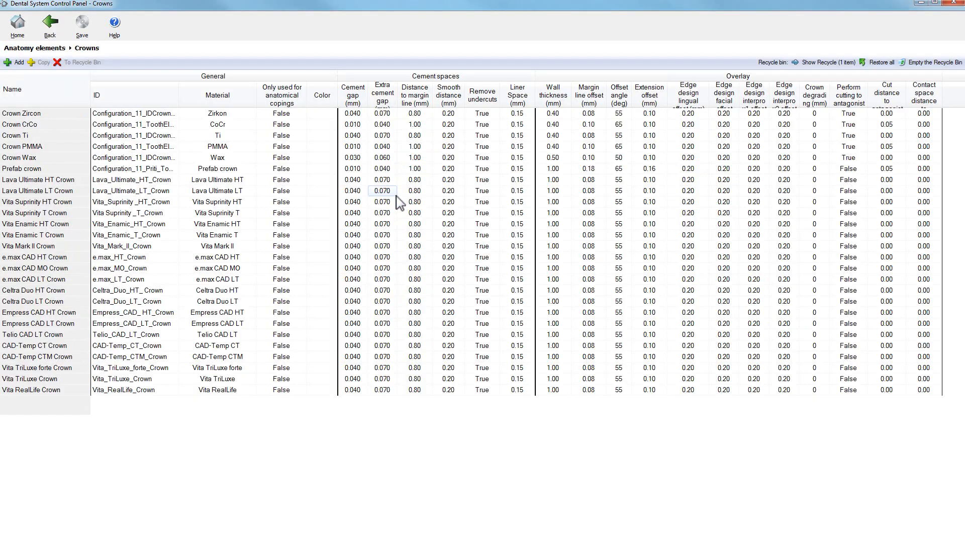
left_click(14, 63)
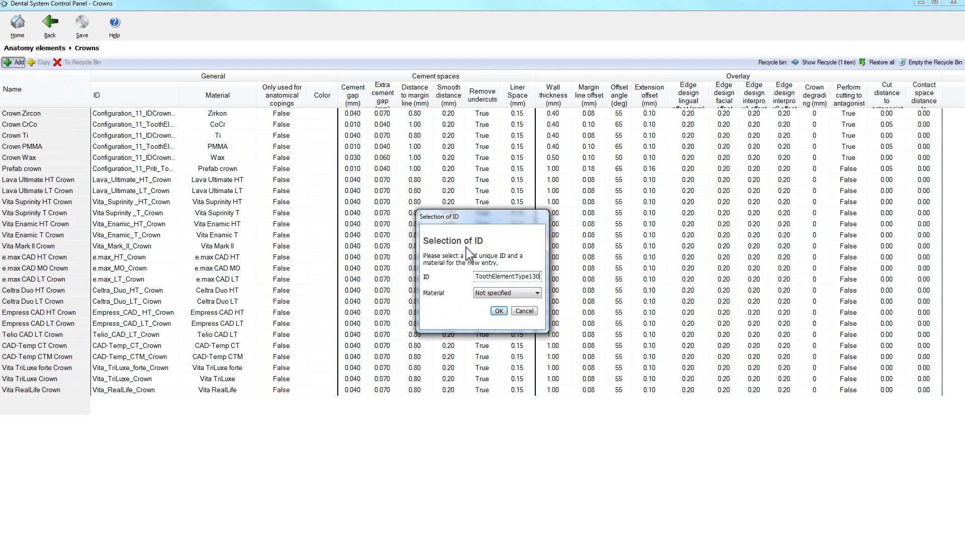
double_click(527, 277)
type("New Zircon Mat.")
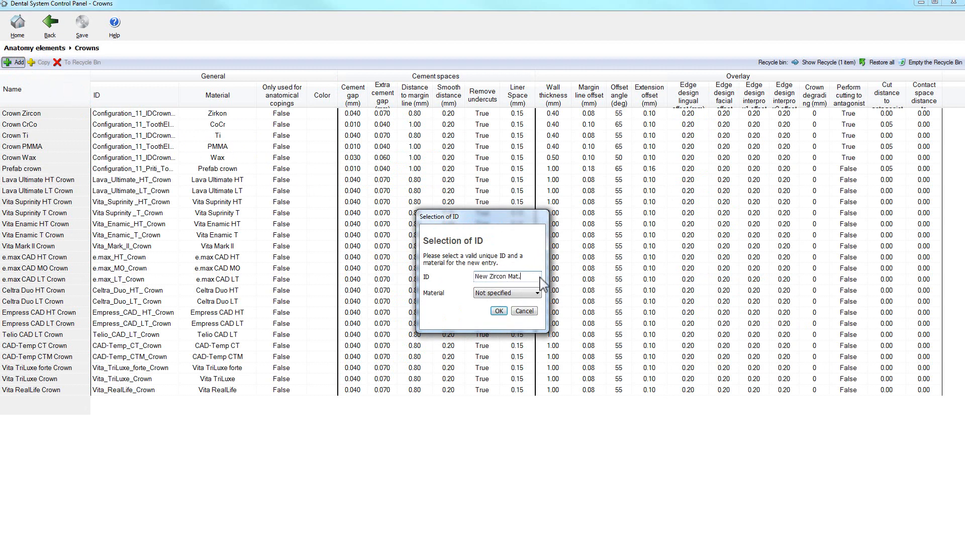
type(" Crown")
left_click(537, 293)
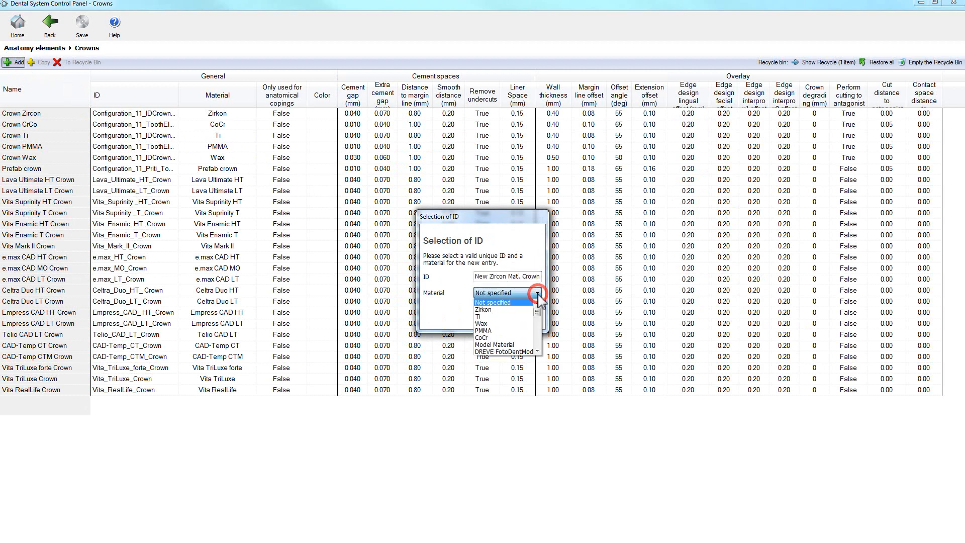
left_click_drag(537, 313, 538, 343)
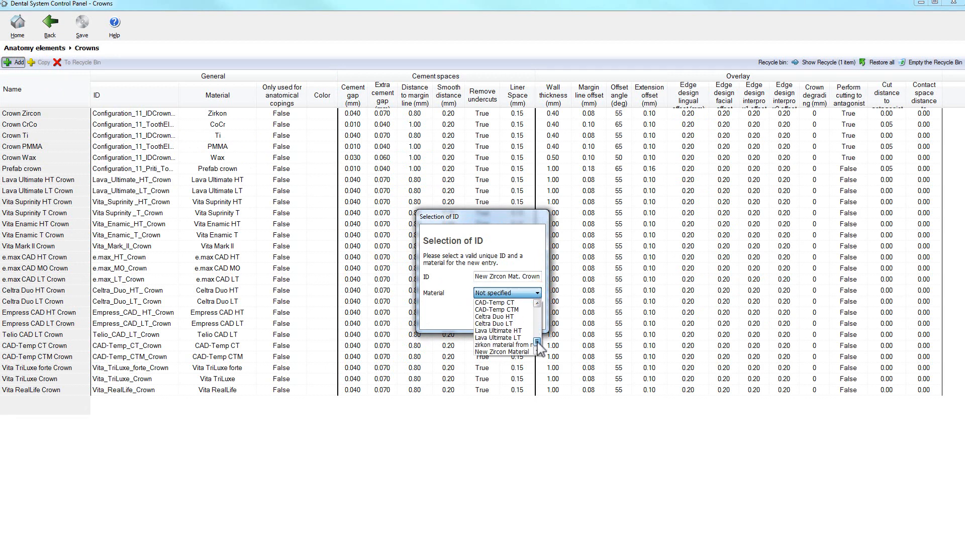
left_click(528, 351)
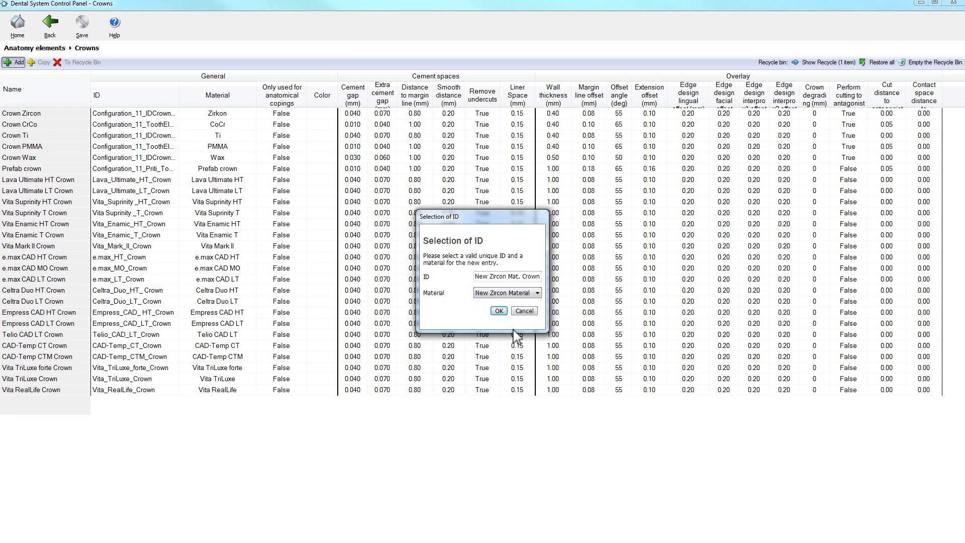
left_click(498, 312)
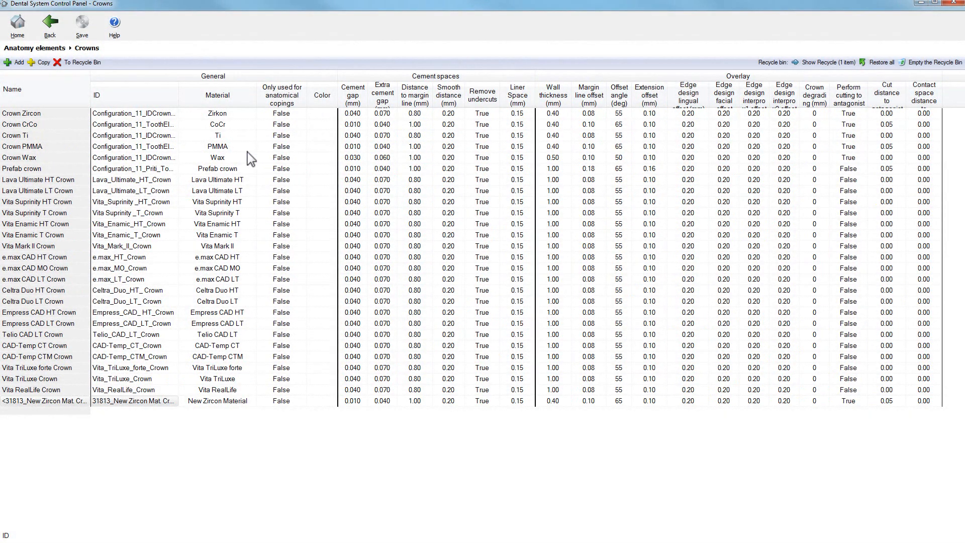
left_click(51, 28)
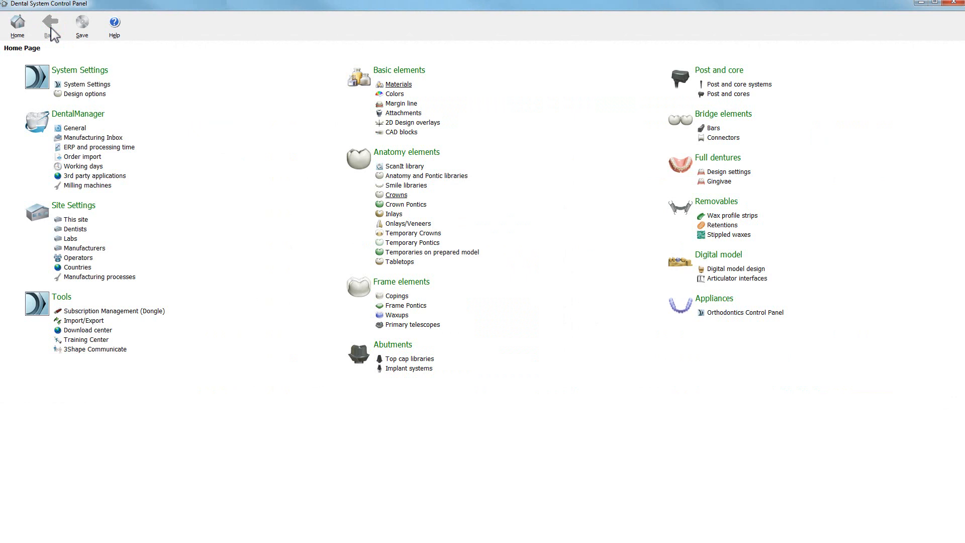
Add a manufacturer site named Zircon Manufacturer and review its FTP inbox settings
left_click(84, 249)
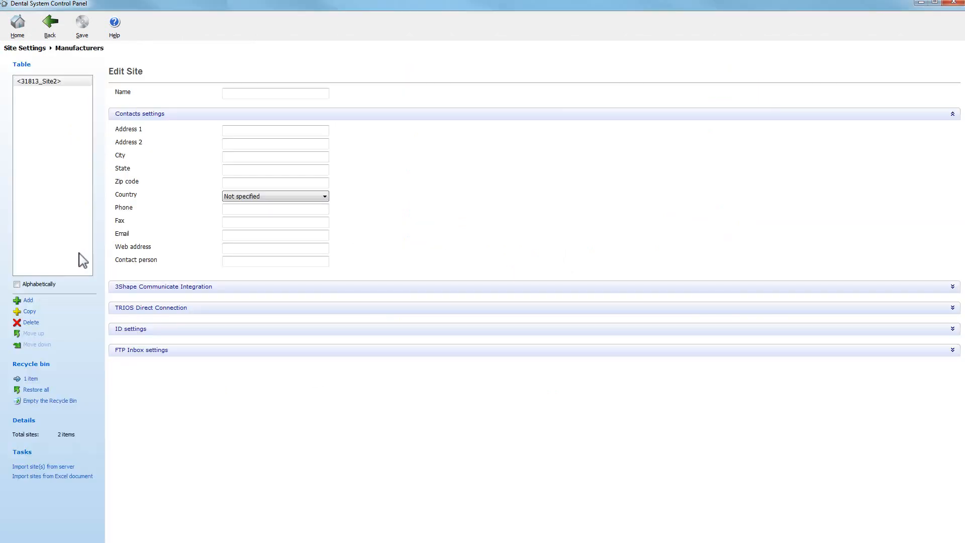
left_click(28, 300)
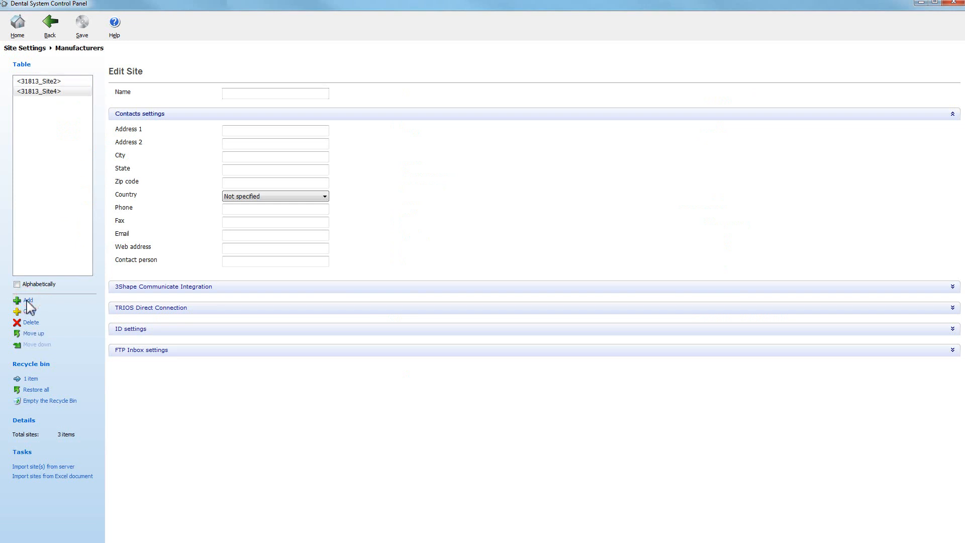
left_click(293, 94)
type("Zircon Manufac")
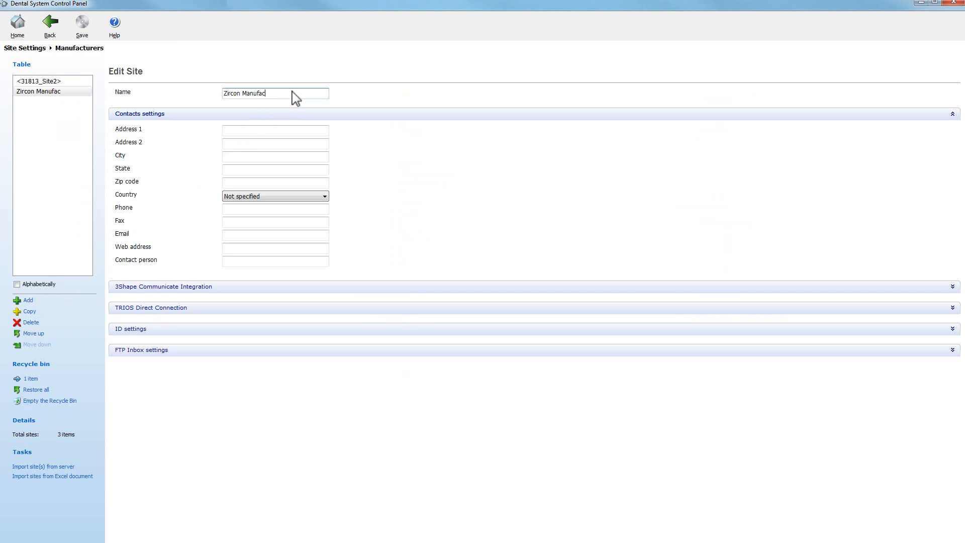
type("turer")
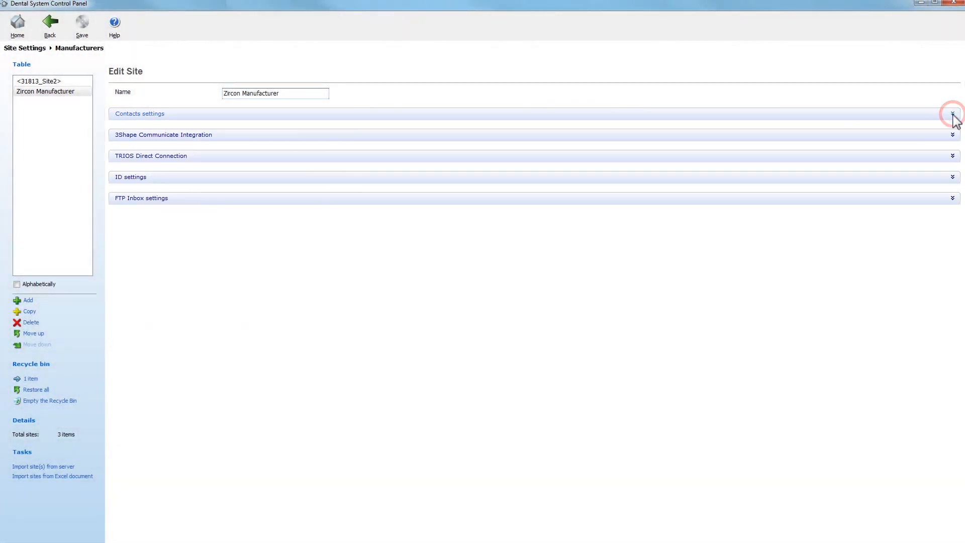
left_click(953, 200)
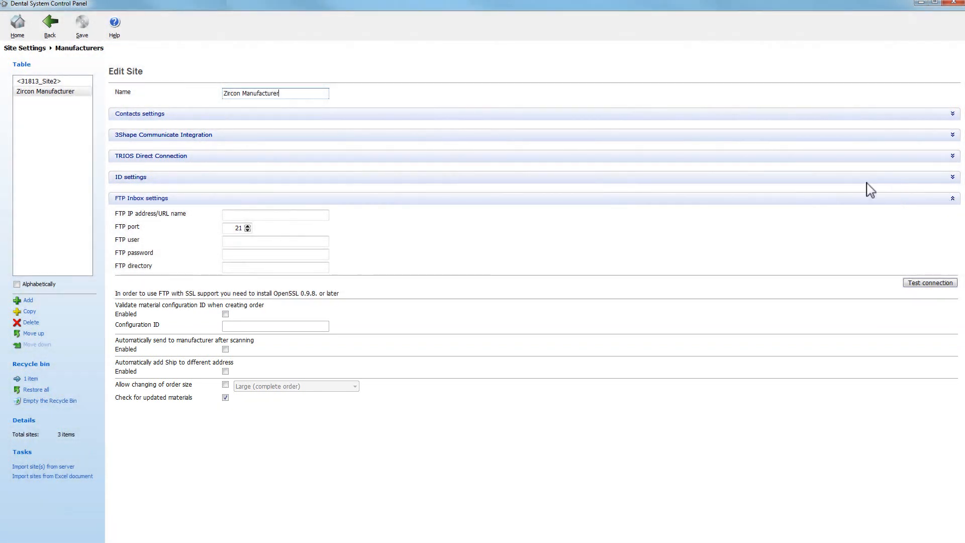
left_click(52, 29)
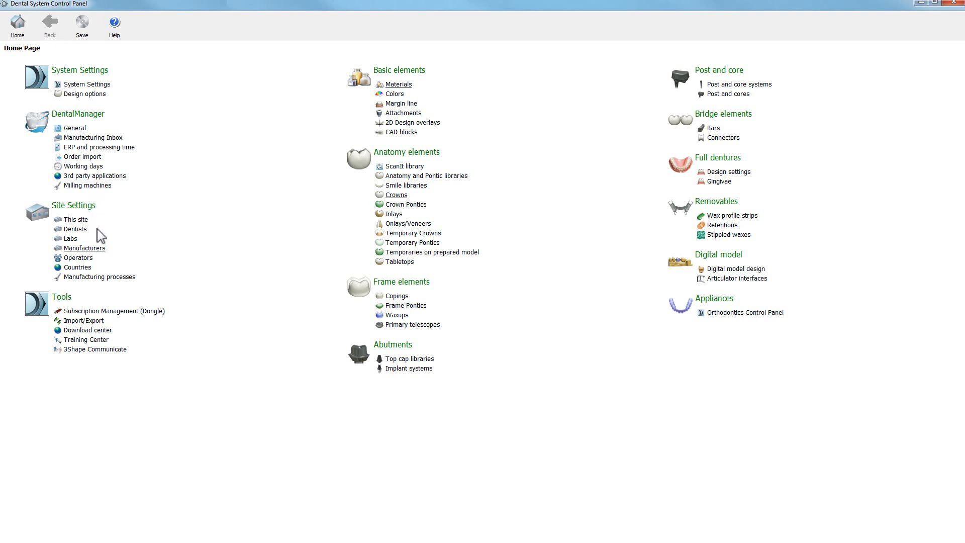
Add a manufacturing process and change its ID to Zircon Manufacturing Process
left_click(110, 278)
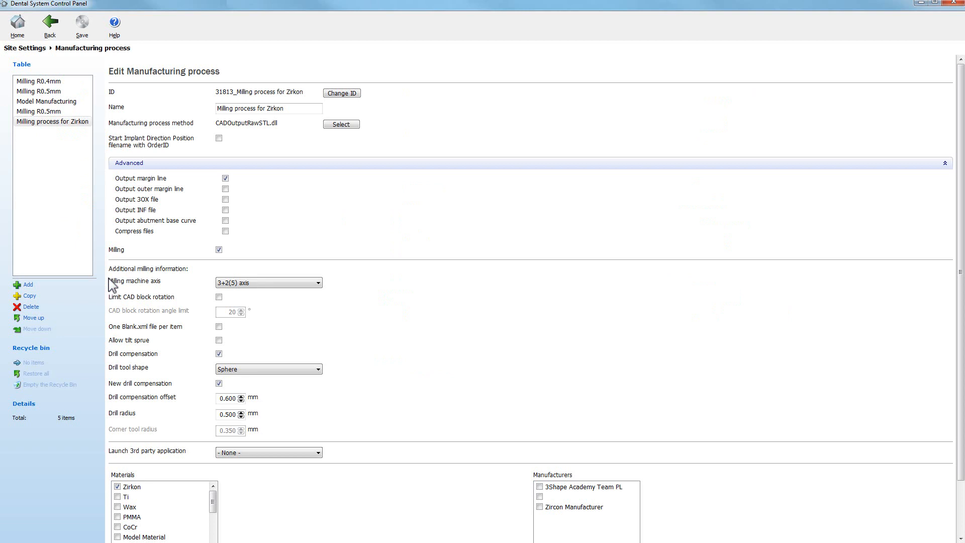
left_click(29, 285)
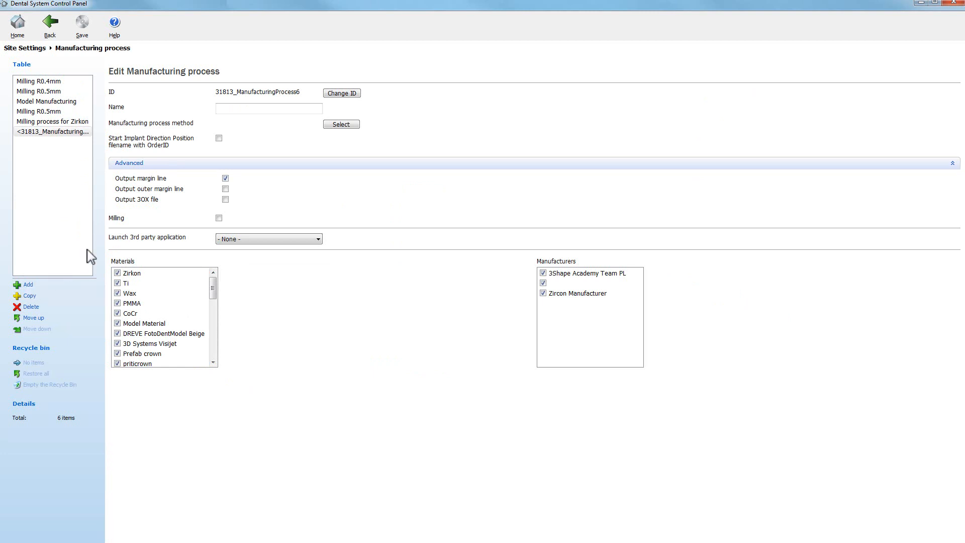
left_click(342, 93)
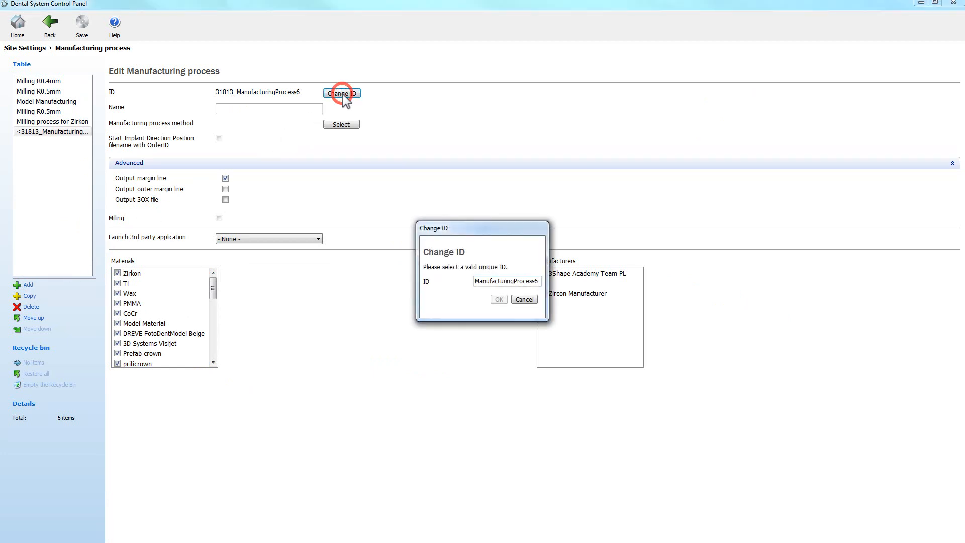
double_click(475, 281)
key("BackSpace")
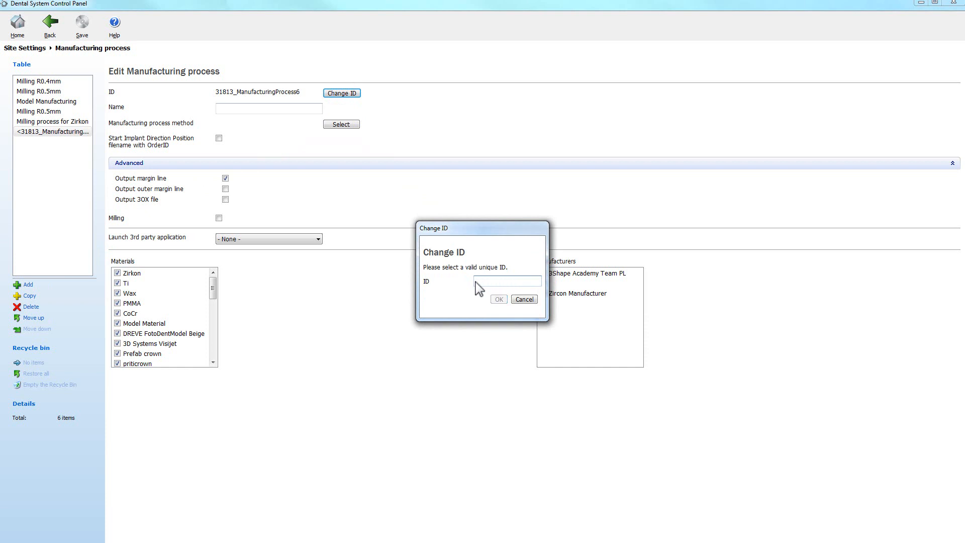
type("Zircon Manuf")
type("acturing Process")
left_click(499, 299)
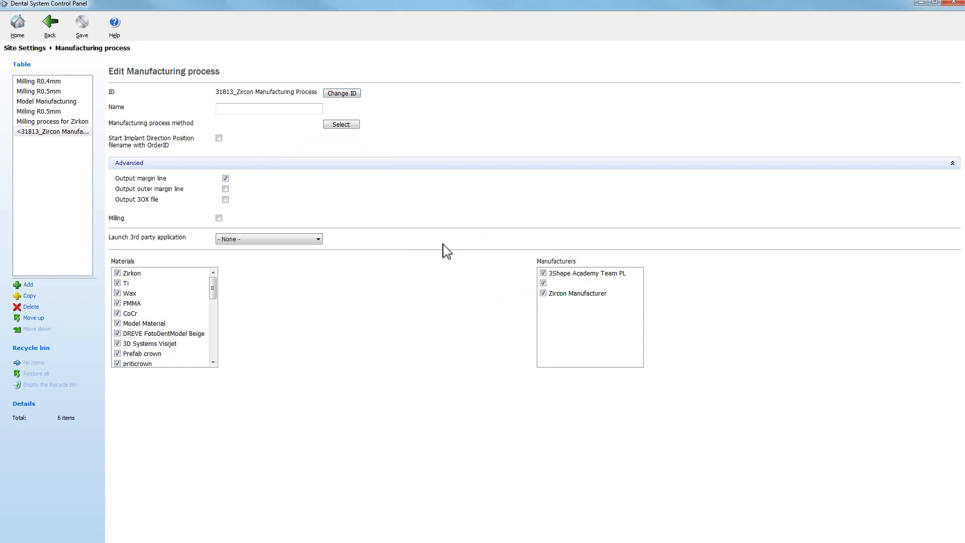
Name the manufacturing process Zircon Manufacturing Process and set its process method to Raw STL (CADOutputRawSTL.dll)
left_click(304, 108)
type("Zircon Manuf")
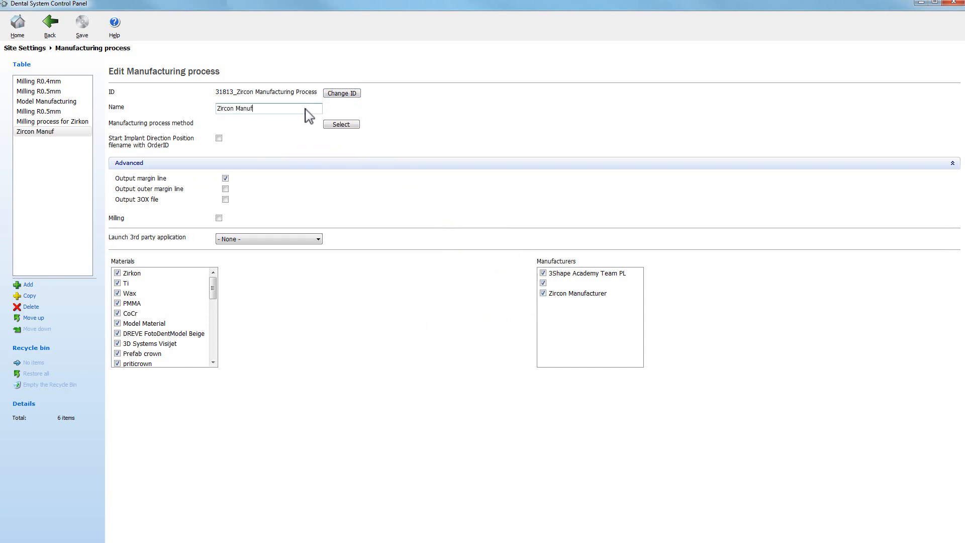
type("acturing Process")
left_click(341, 124)
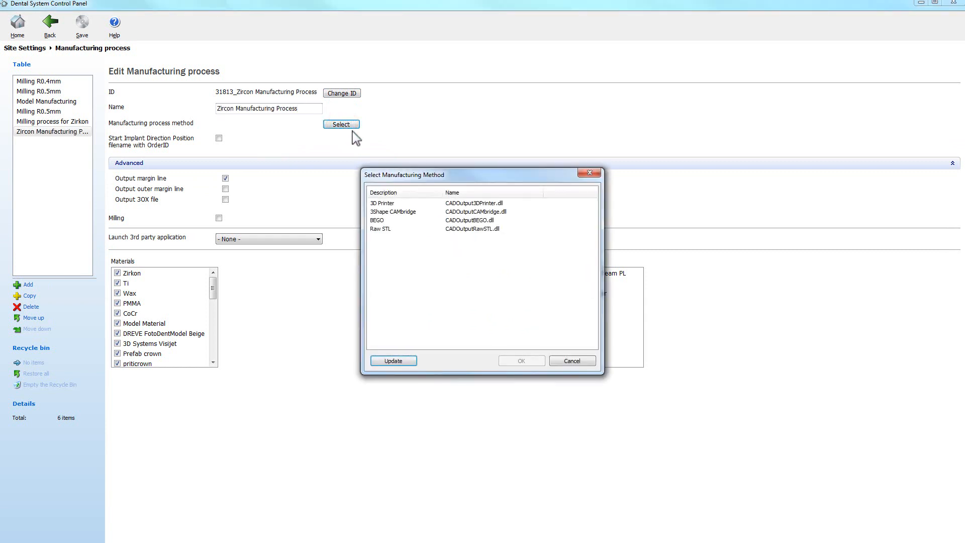
left_click(502, 229)
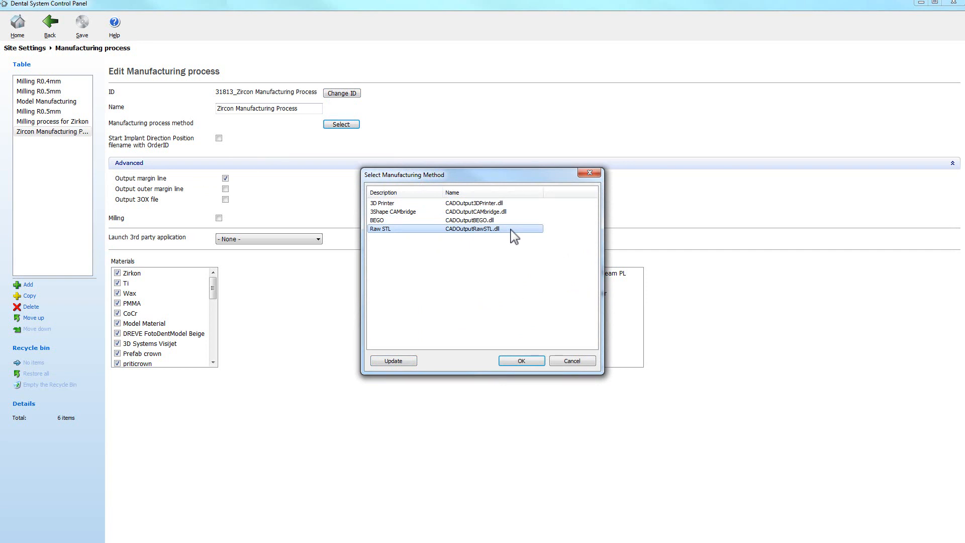
left_click(521, 361)
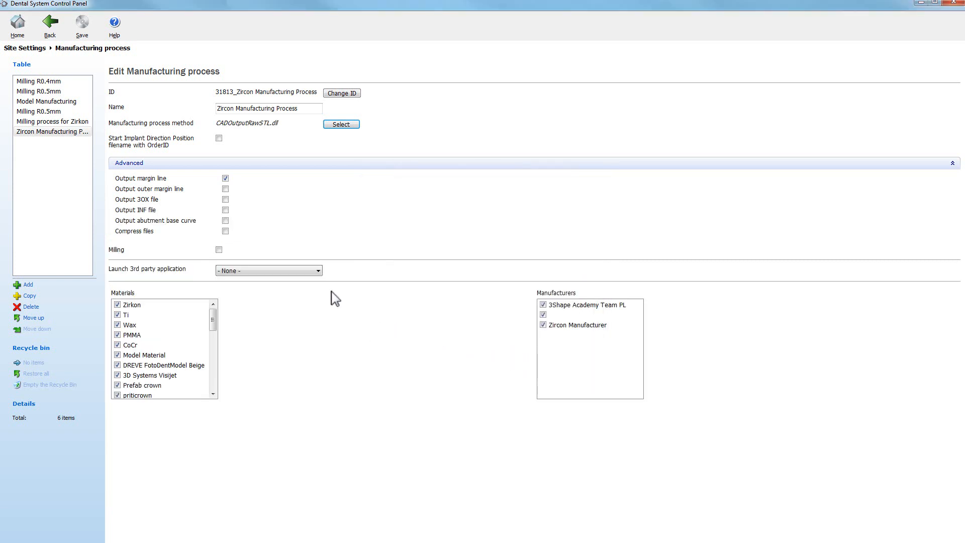
Enable milling for the process with a 3+2(5) axis milling machine and drill compensation
left_click(219, 250)
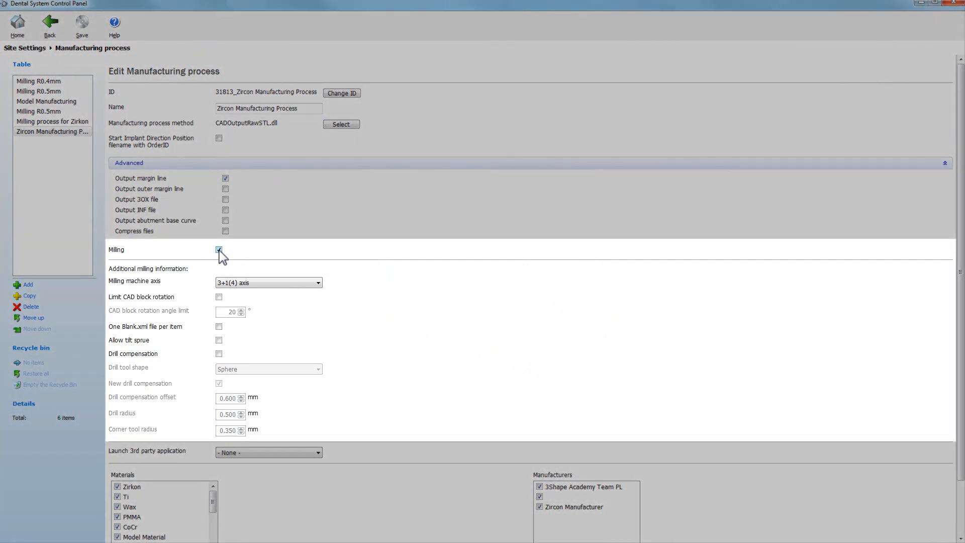
left_click(318, 283)
left_click(308, 306)
left_click(219, 354)
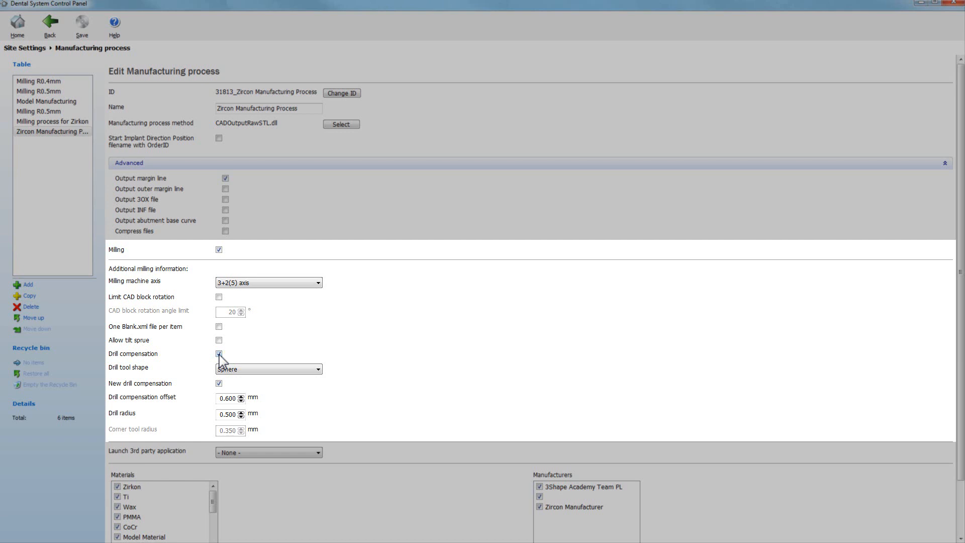
Restrict the process to New Zircon Material and Zircon Manufacturer only, and return to the home page
scroll(219, 355, "down", 3)
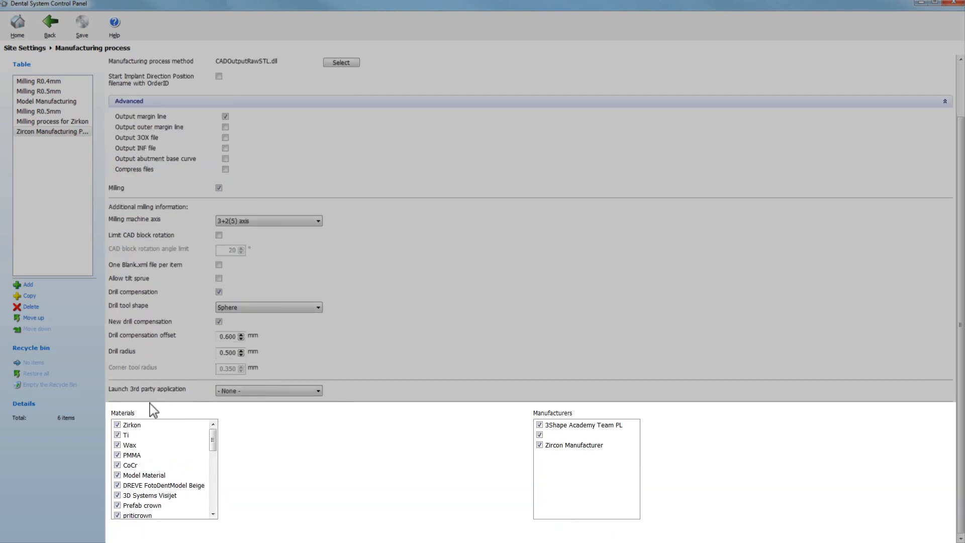
left_click(117, 425)
left_click(118, 435)
left_click(117, 445)
left_click(117, 455)
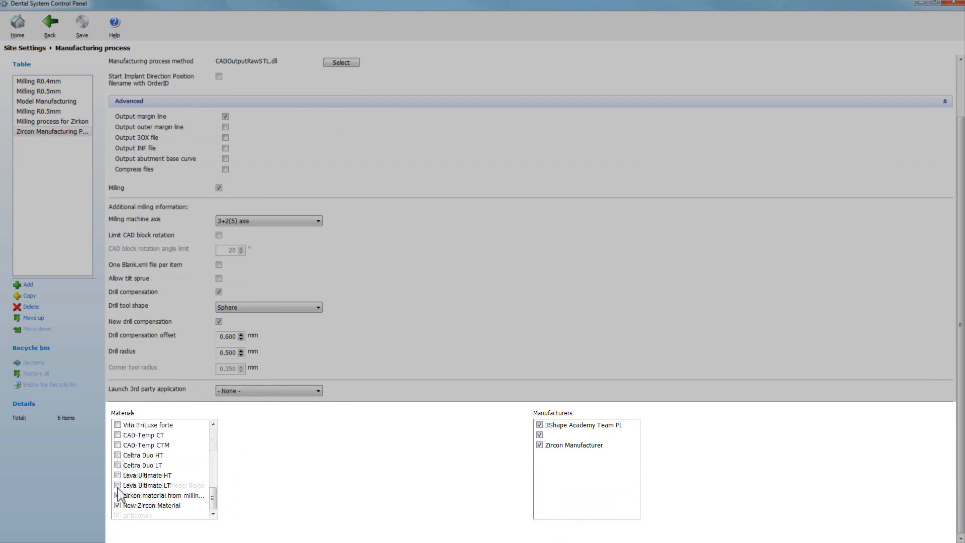
left_click(117, 496)
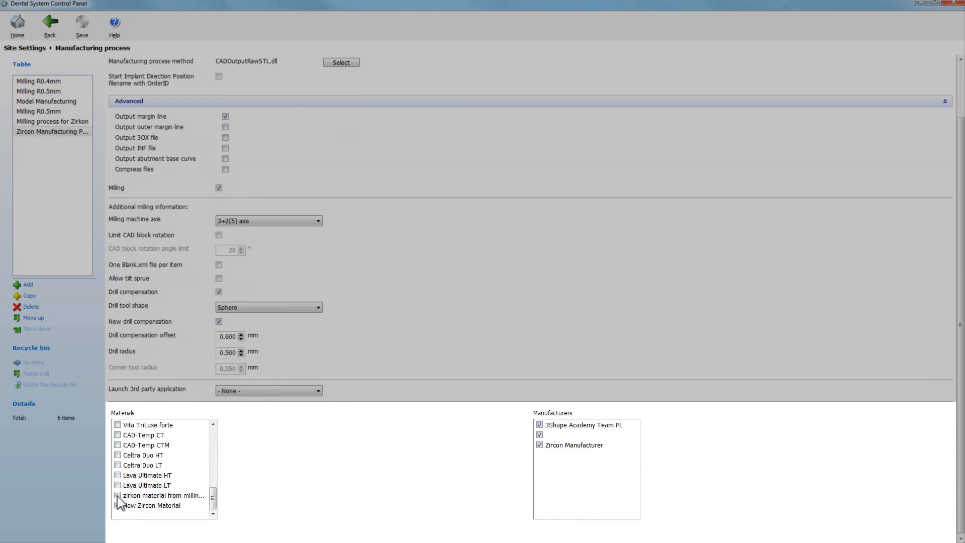
left_click(117, 505)
left_click(539, 435)
left_click(539, 444)
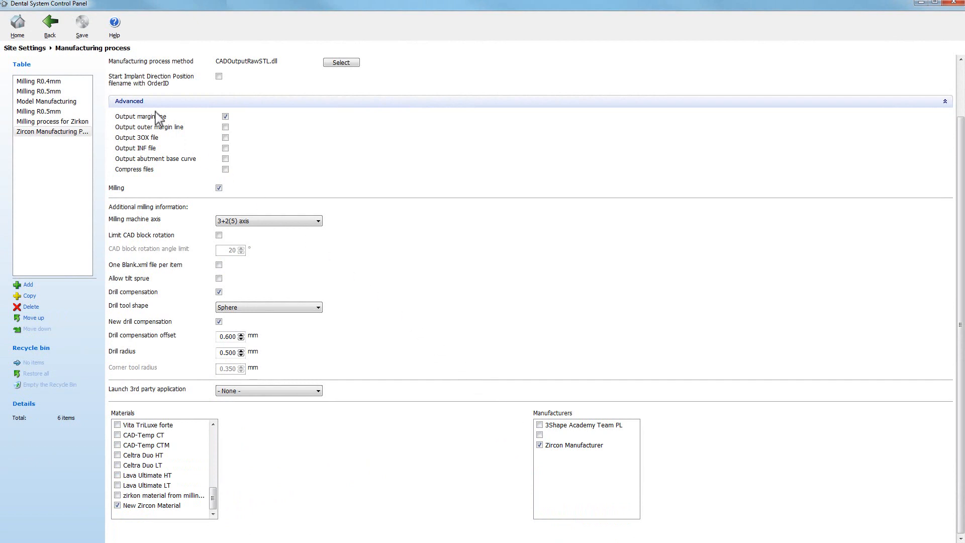
left_click(51, 31)
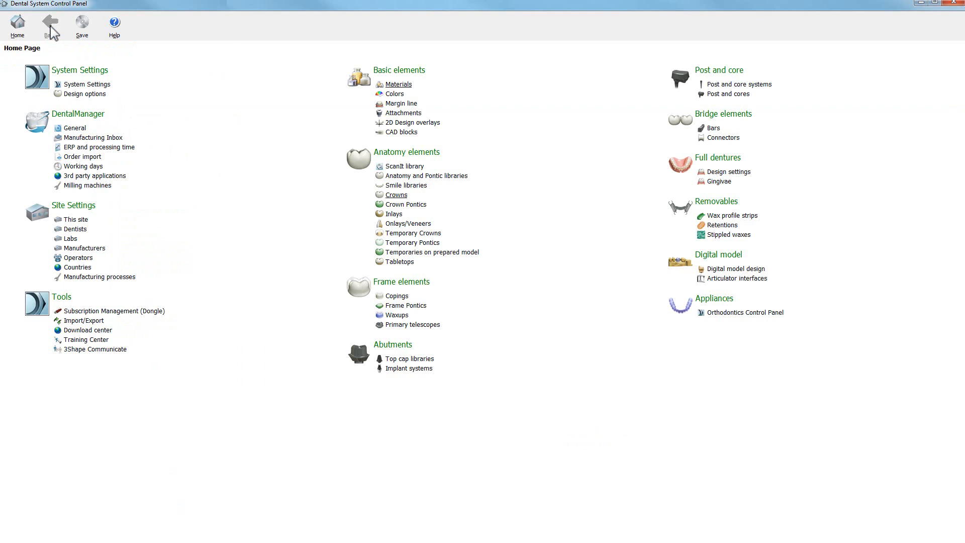
Open the materials export and include New Zircon Material from the Materials category
left_click(84, 321)
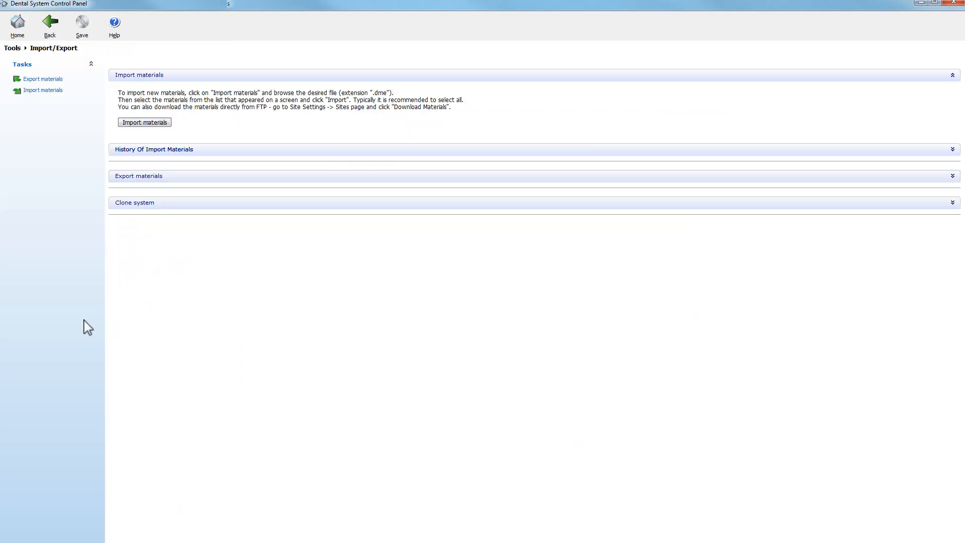
left_click(169, 177)
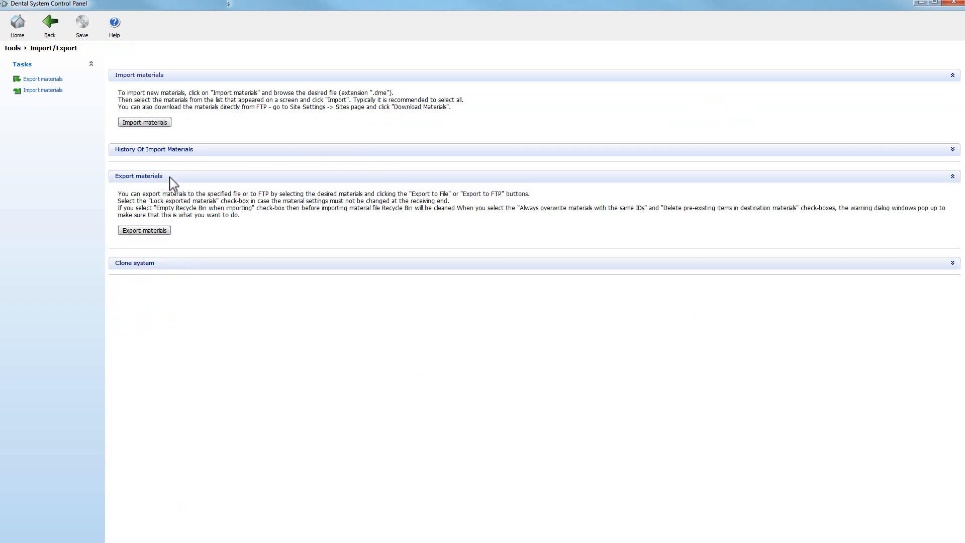
left_click(143, 231)
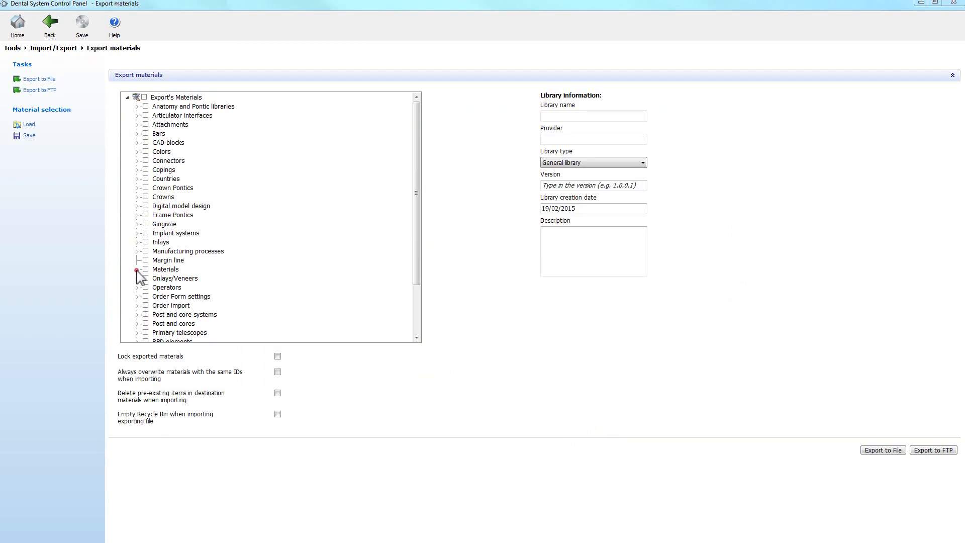
left_click(137, 269)
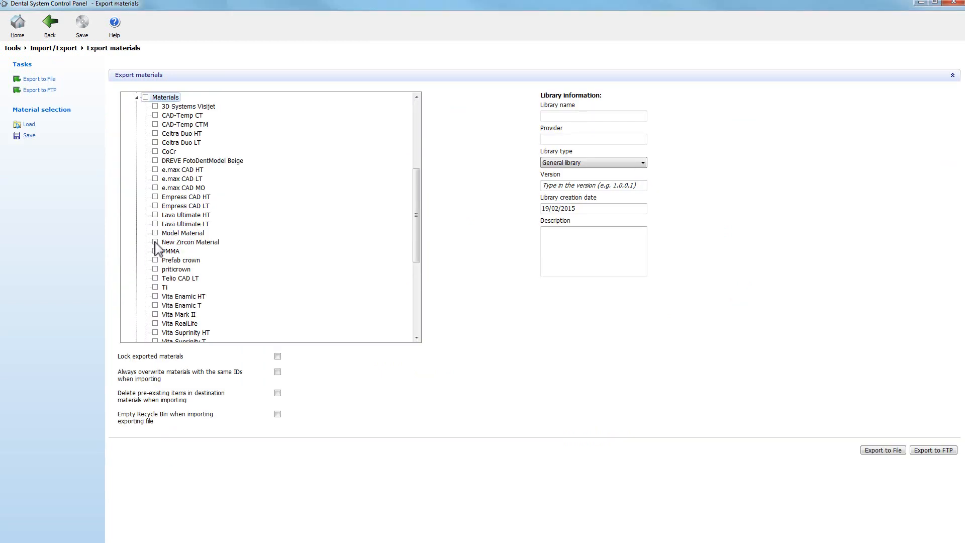
left_click(156, 242)
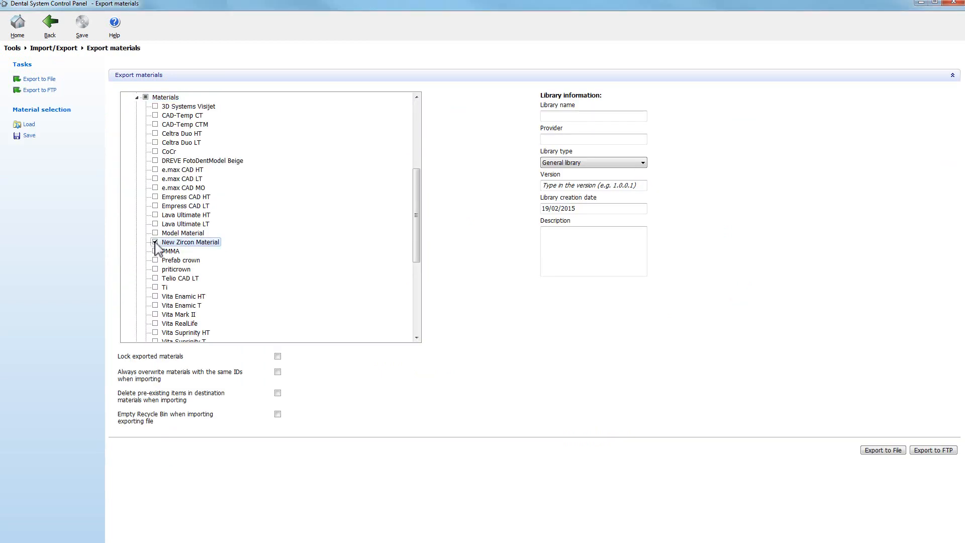
left_click(137, 97)
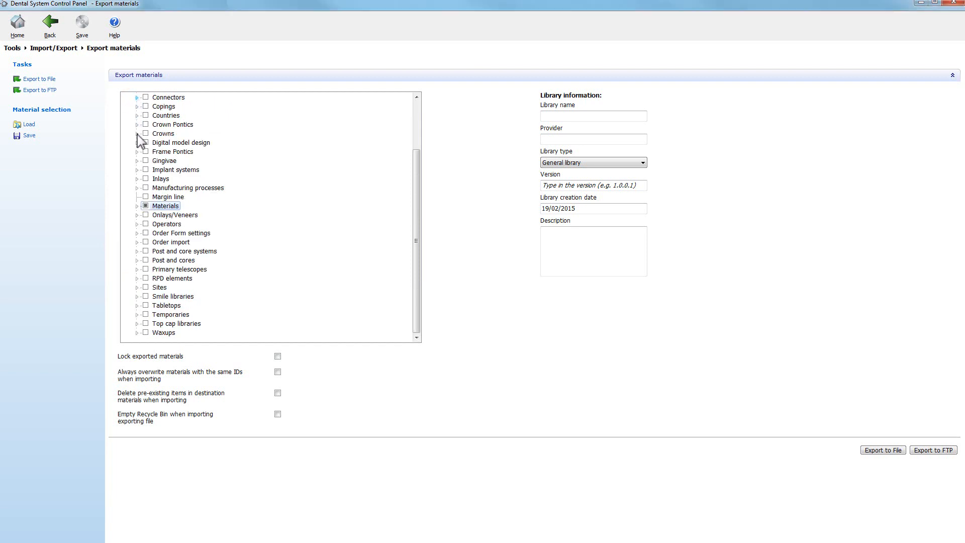
Include the New Zircon Mat. Crown entry and the Zircon Manufacturing Process in the export selection
left_click(137, 134)
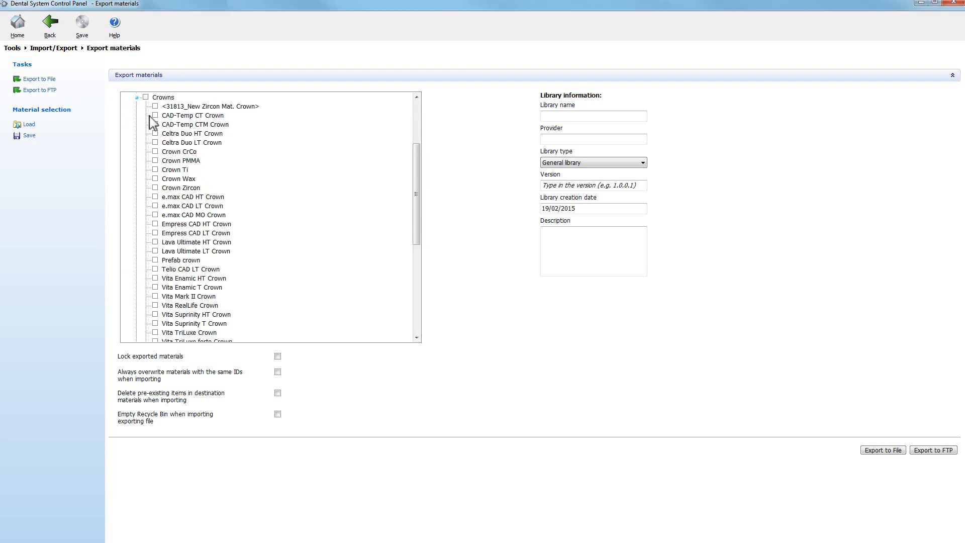
left_click(155, 106)
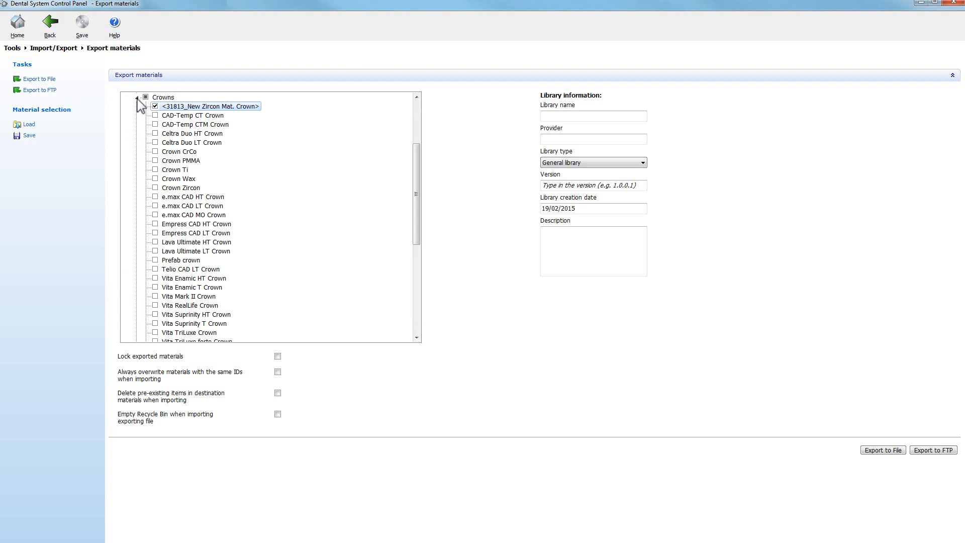
left_click(137, 97)
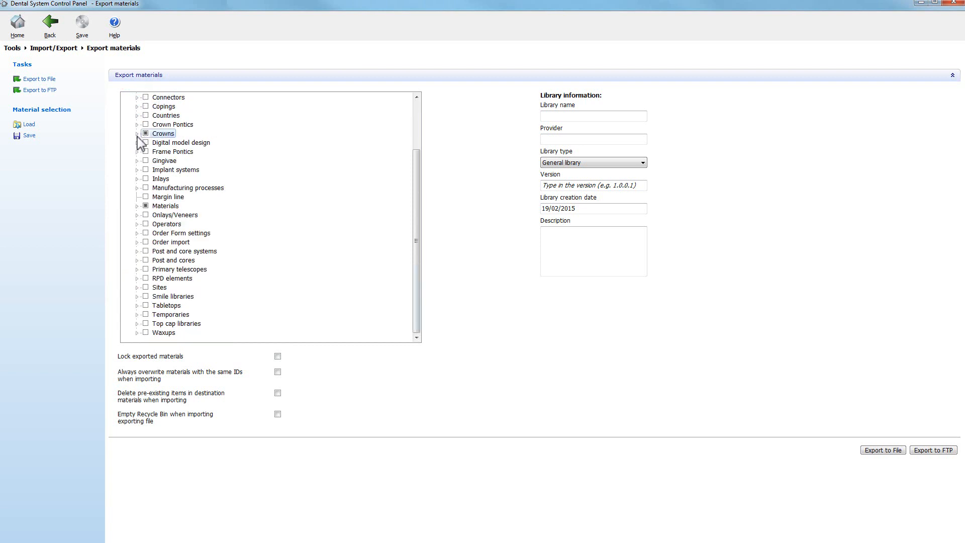
left_click(137, 188)
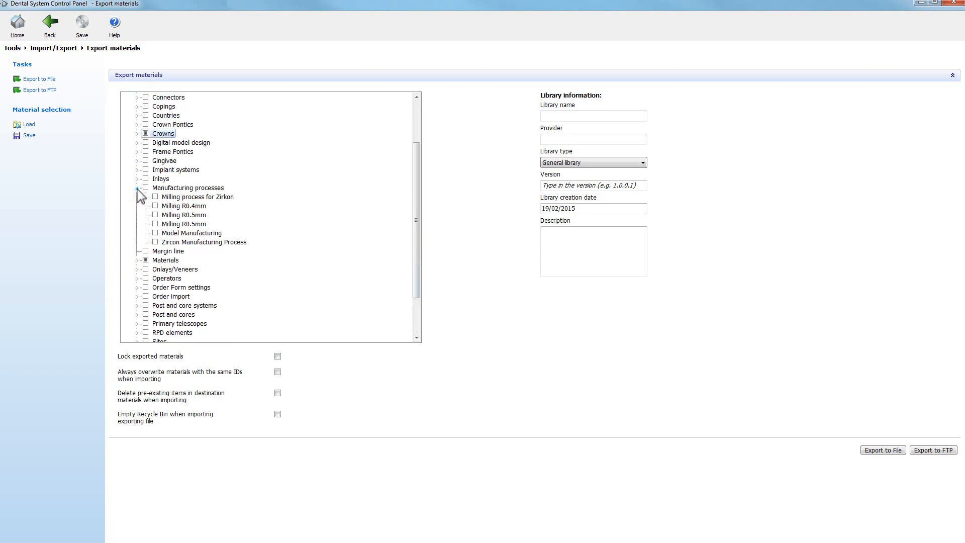
left_click(155, 242)
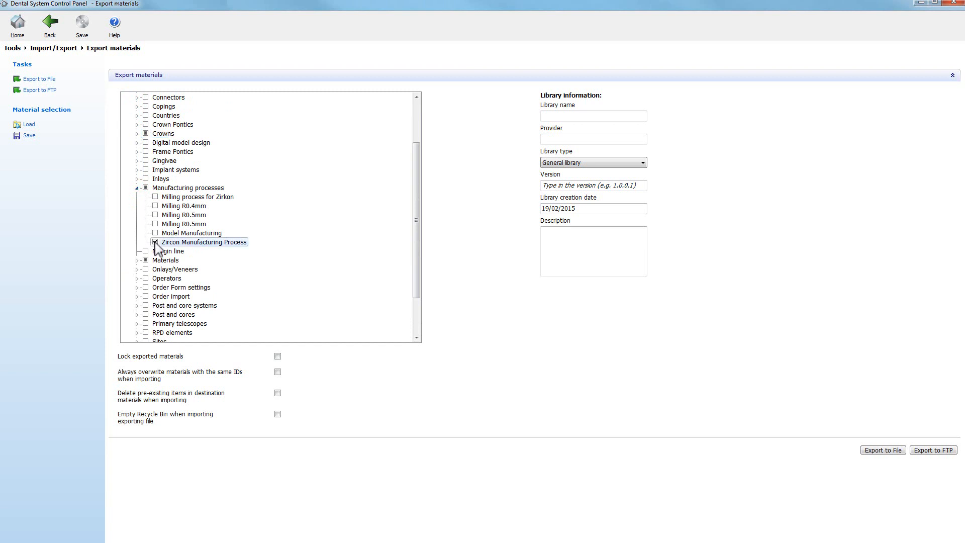
left_click(138, 189)
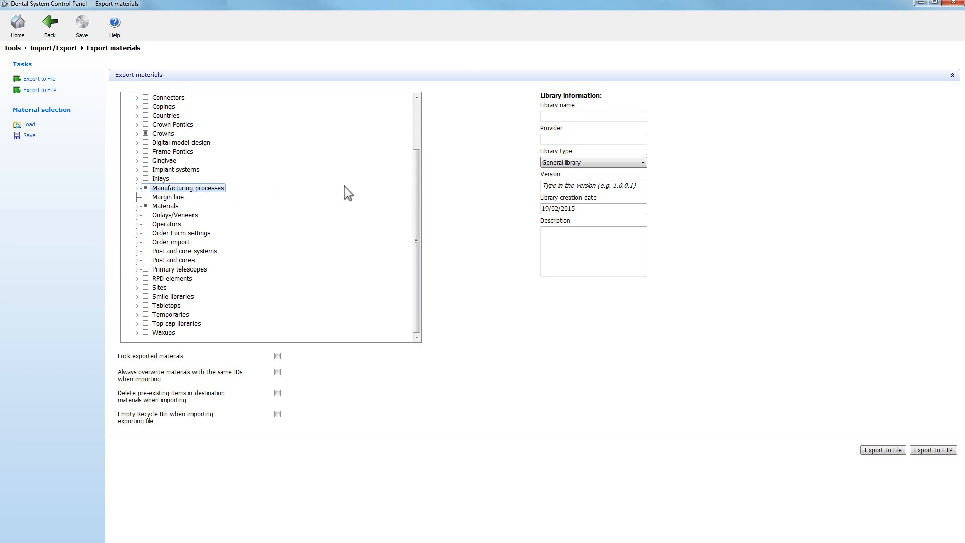
Set the library name to Zircon Mat. Library and the provider to Zircon Milling Center
left_click_drag(416, 189, 425, 129)
left_click(603, 117)
type("Zircon ")
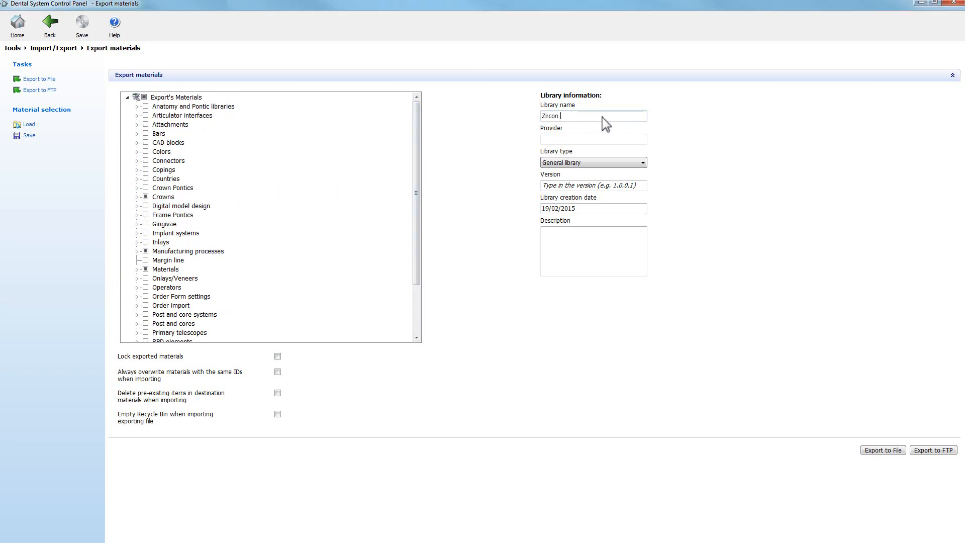
type("Mat. Library")
left_click(604, 141)
type("Zircon Milling Center")
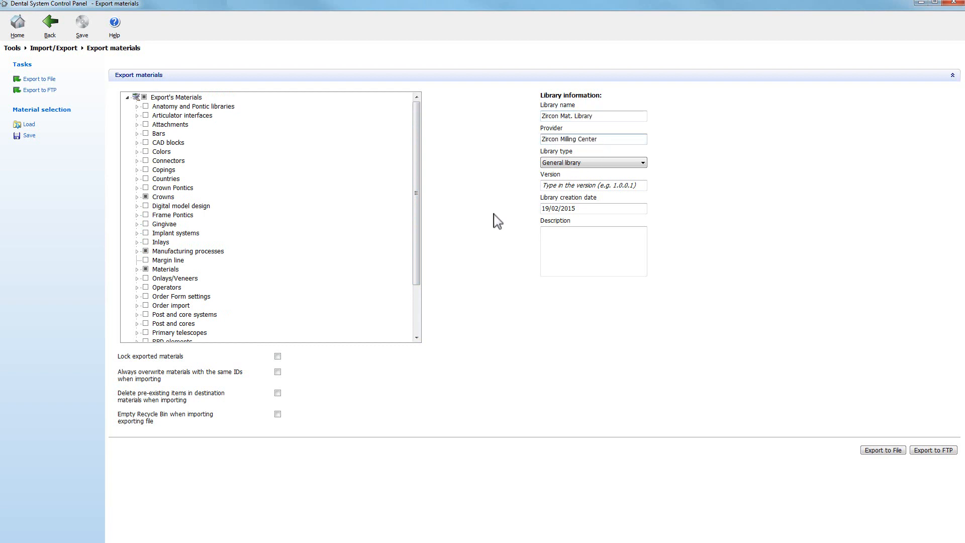
Lock the exported materials and export them to the file Zircon Mat. Library (.dme) in the production folder
left_click(278, 356)
left_click(884, 452)
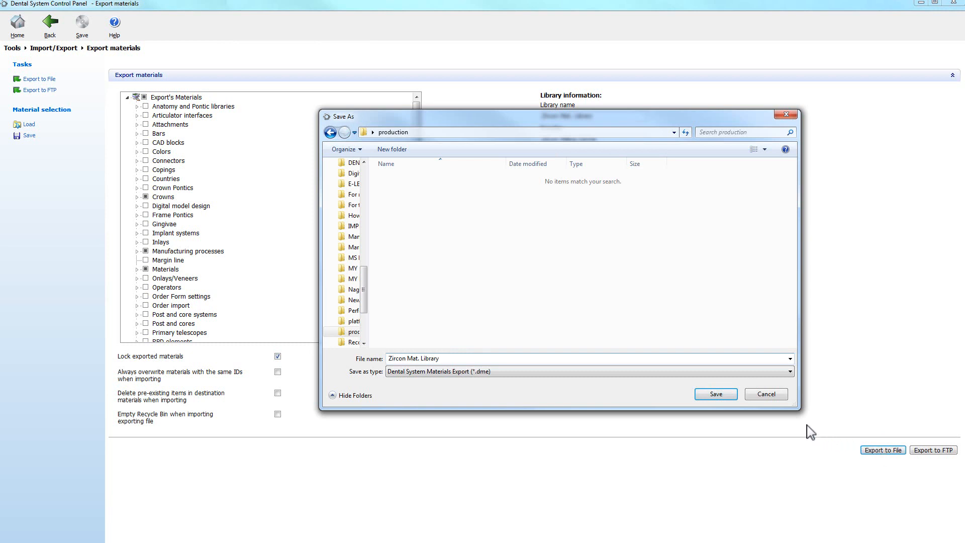
left_click(717, 394)
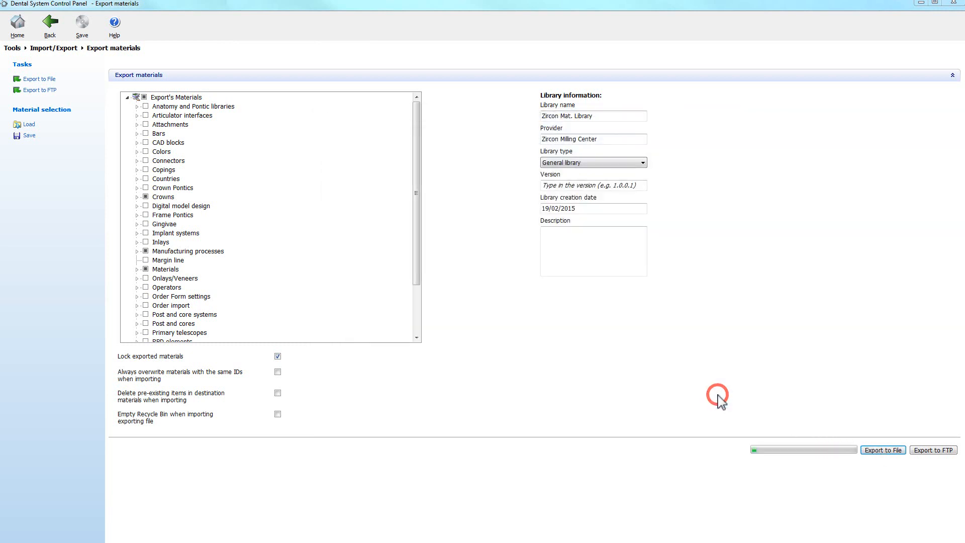